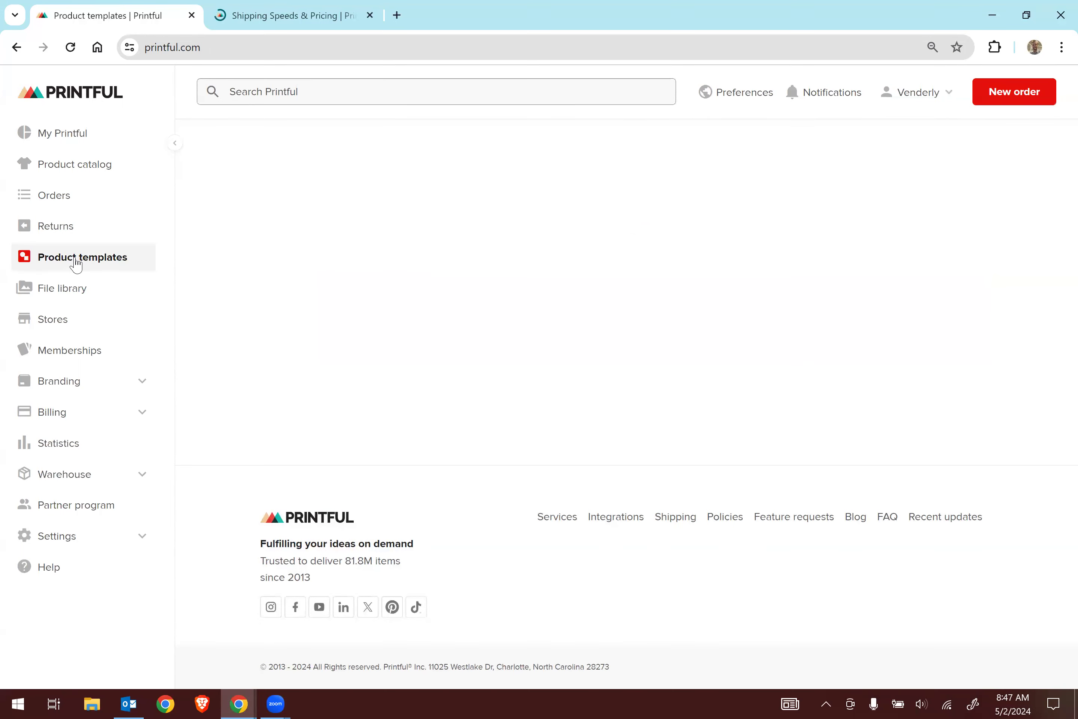
- Open the product templates and go to page 4 of the template list
{"action": "left_click", "coordinate": [71, 262]}
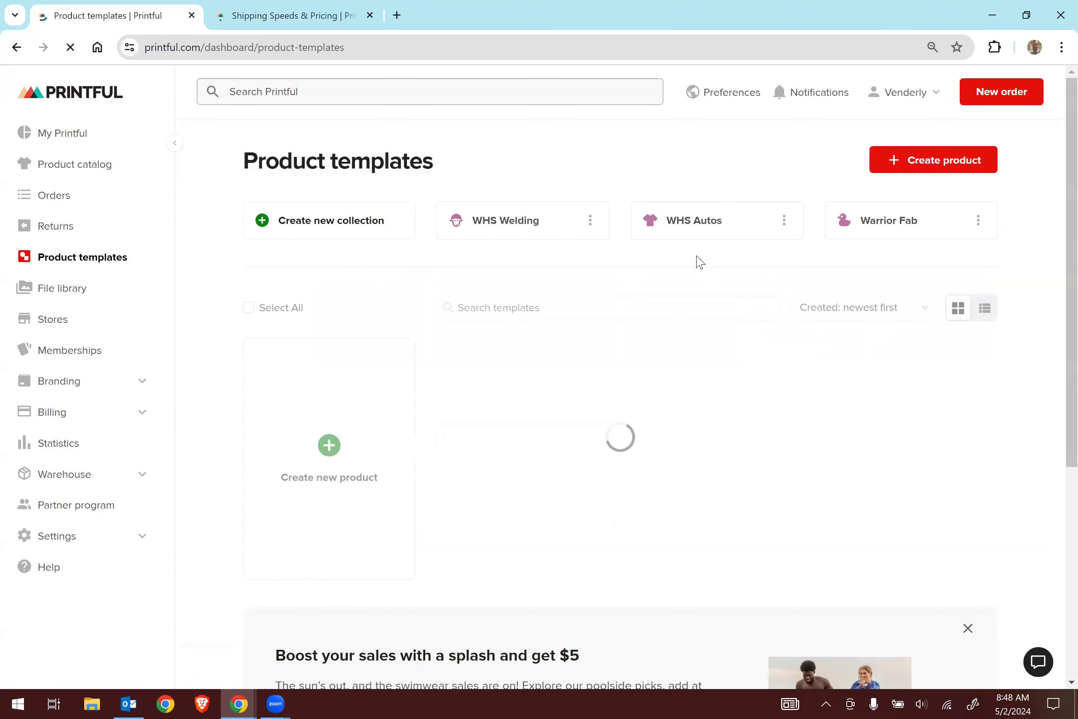
{"action": "scroll", "coordinate": [700, 262], "scroll_direction": "down", "scroll_amount": 7}
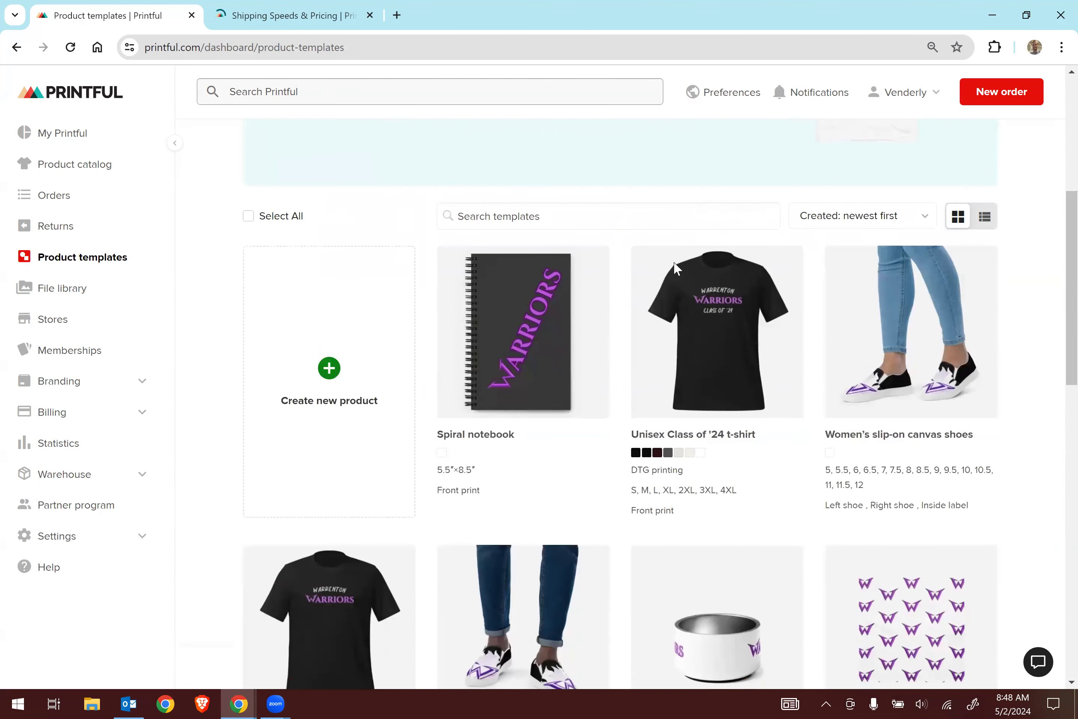
{"action": "mouse_move", "coordinate": [493, 320]}
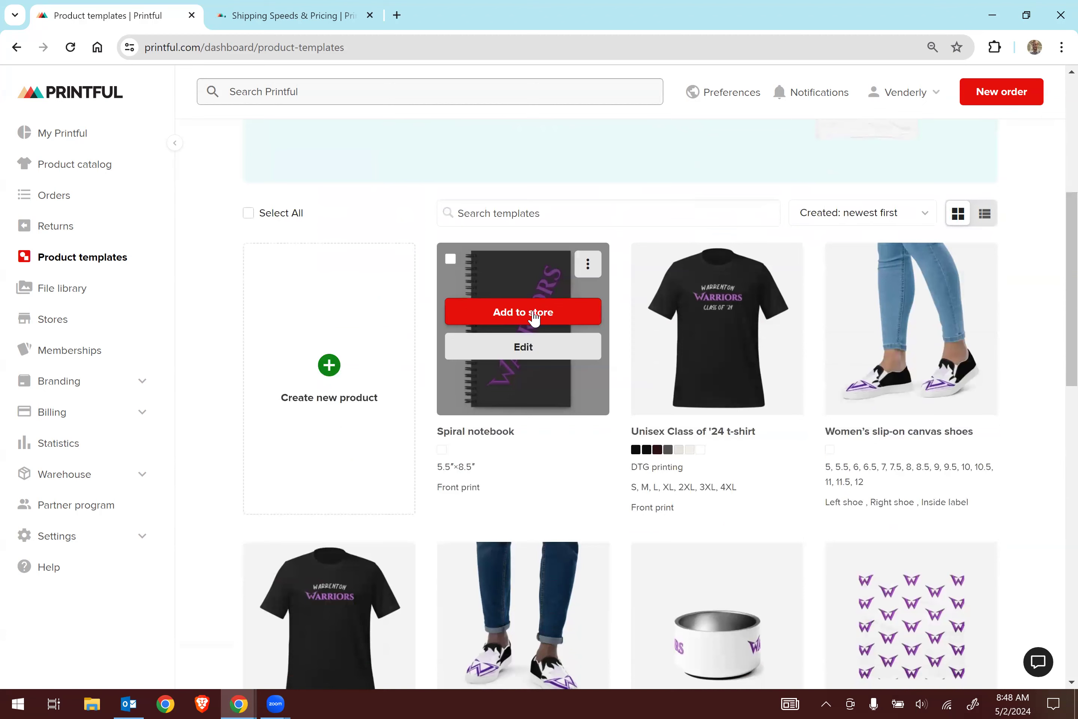
{"action": "scroll", "coordinate": [681, 384], "scroll_direction": "down", "scroll_amount": 8}
{"action": "scroll", "coordinate": [681, 384], "scroll_direction": "down", "scroll_amount": 9}
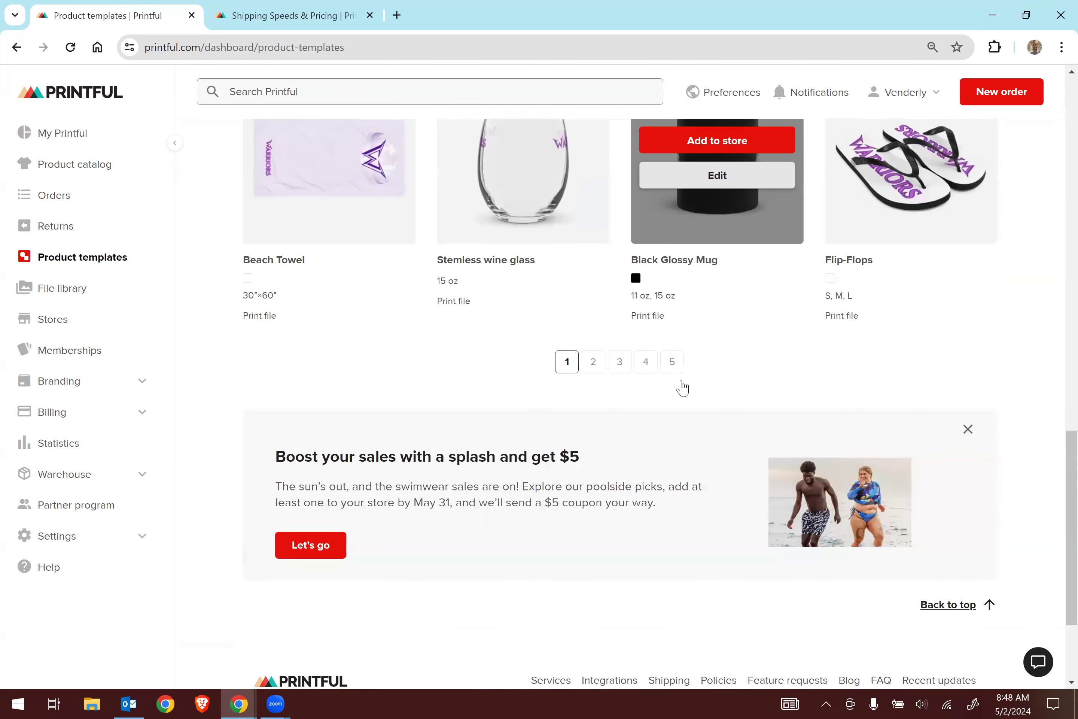
{"action": "left_click", "coordinate": [646, 277]}
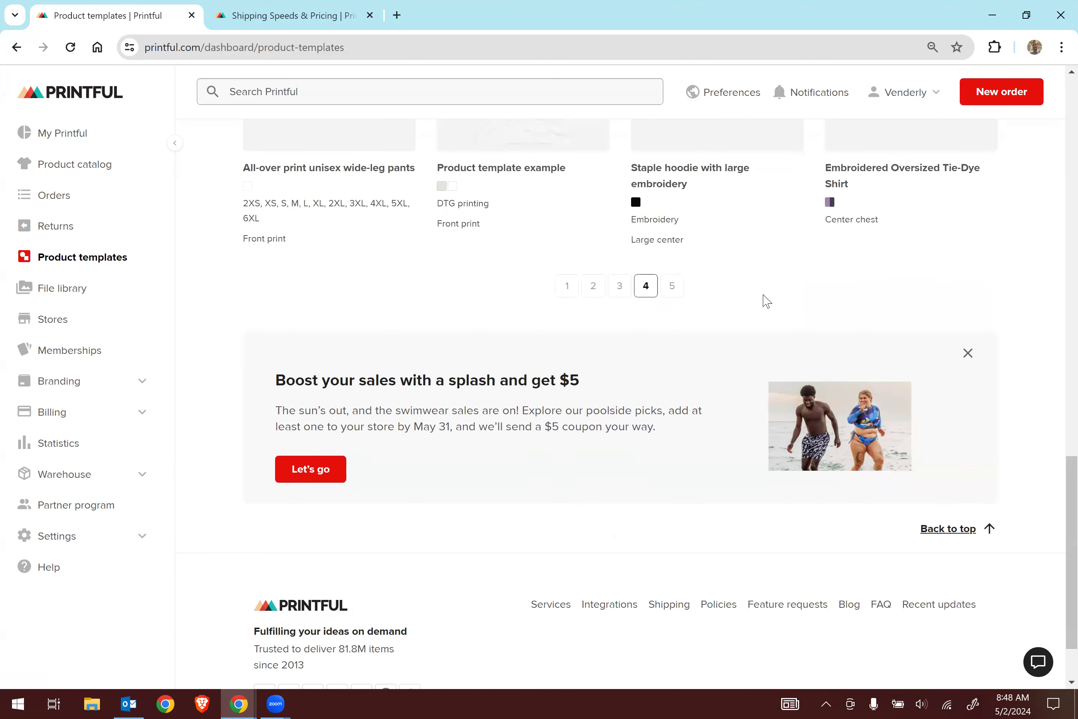
- Start adding the Distressed Dad Hat template to the store and proceed to choosing from its basic mockups
{"action": "scroll", "coordinate": [766, 302], "scroll_direction": "up", "scroll_amount": 5}
{"action": "scroll", "coordinate": [764, 302], "scroll_direction": "up", "scroll_amount": 7}
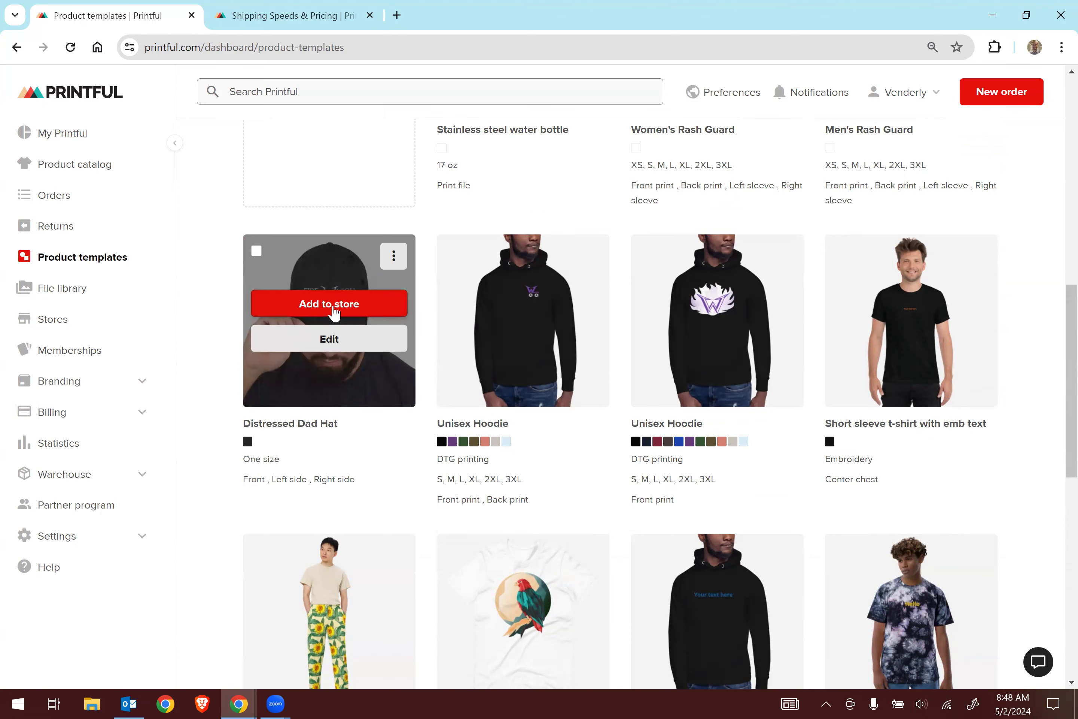
{"action": "left_click", "coordinate": [325, 309]}
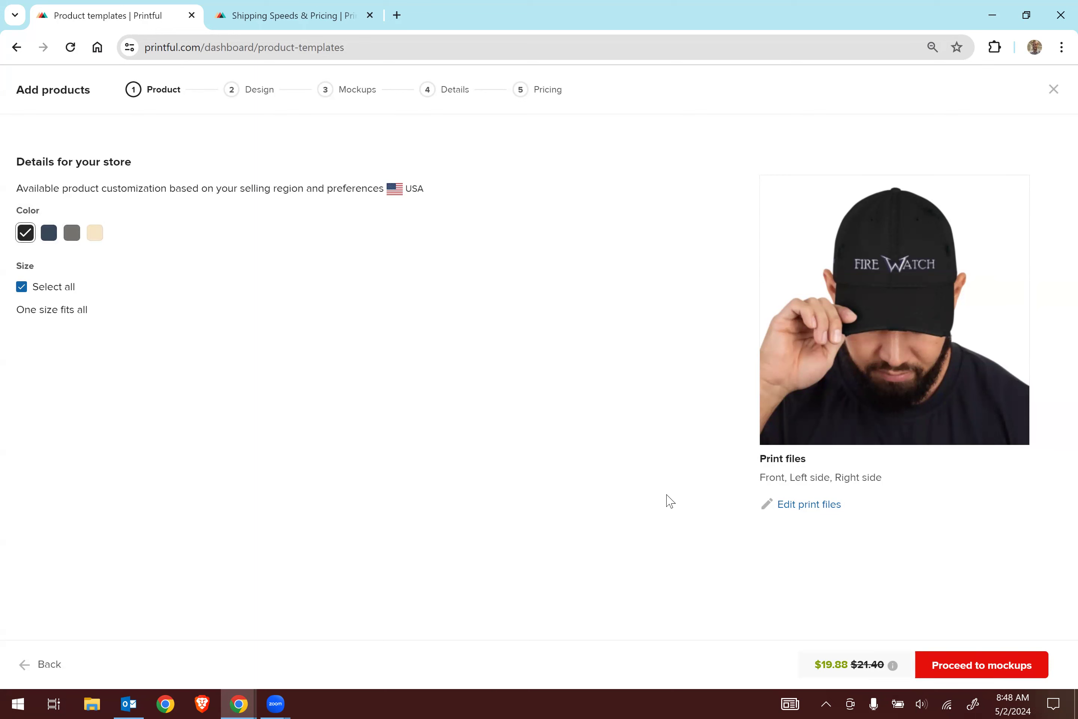
{"action": "left_click", "coordinate": [997, 672]}
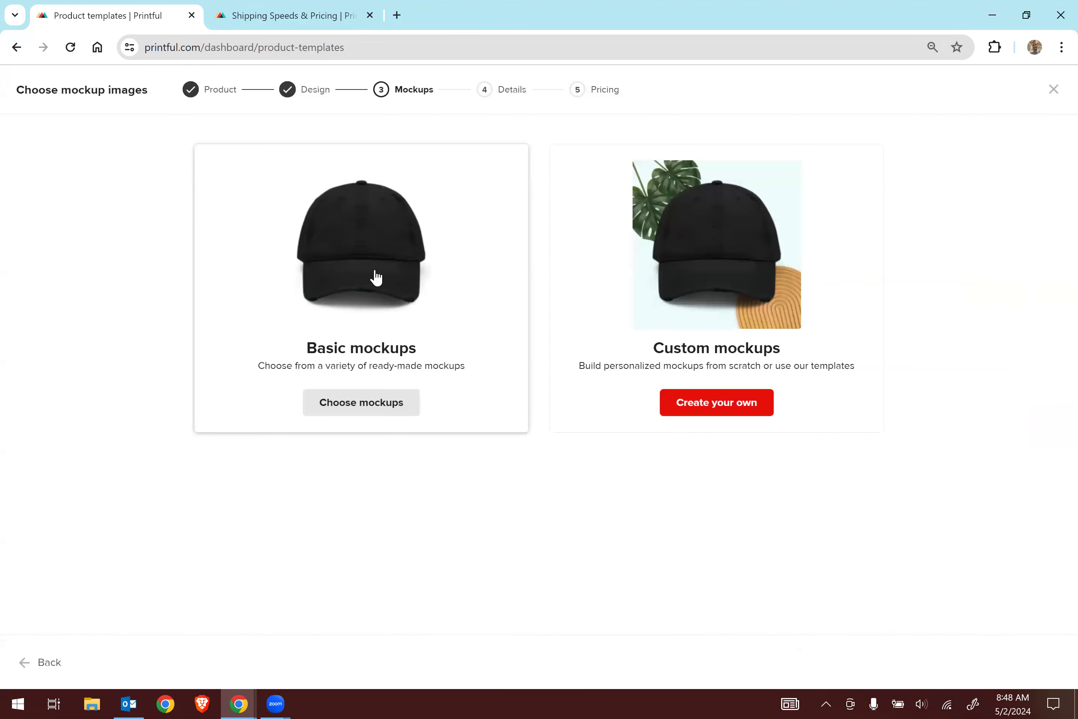
{"action": "left_click", "coordinate": [376, 278]}
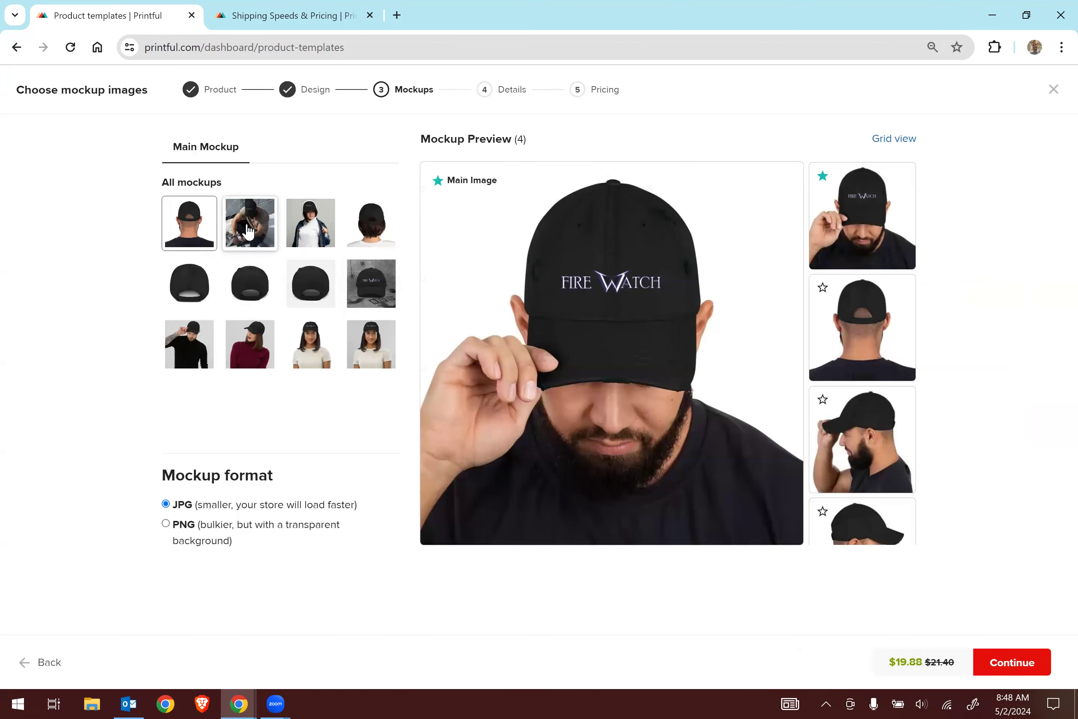
- Preview various mockup styles for the hat, both worn by male and female models and without a model
{"action": "left_click", "coordinate": [249, 230]}
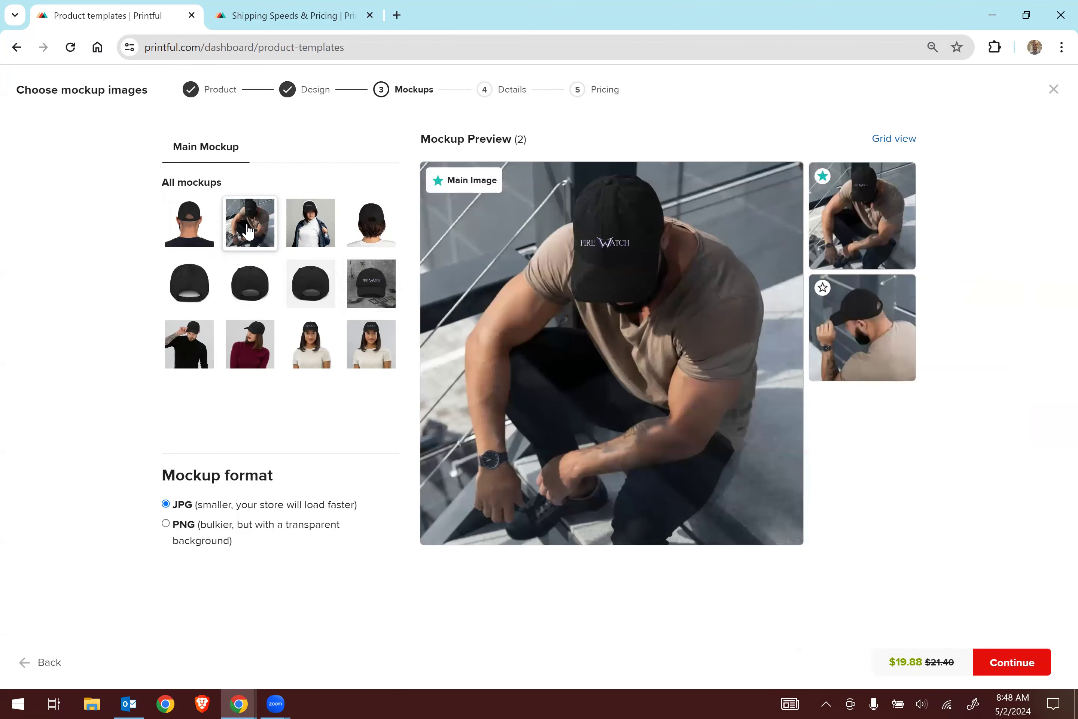
{"action": "left_click", "coordinate": [310, 227]}
{"action": "left_click", "coordinate": [364, 227]}
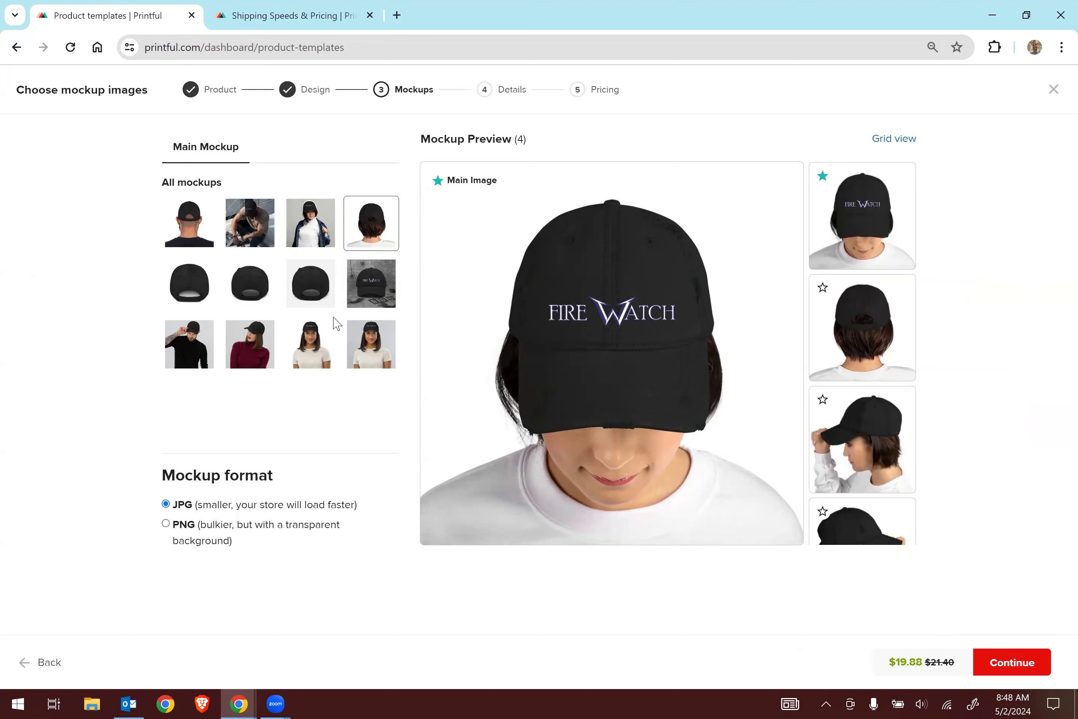
{"action": "left_click", "coordinate": [195, 344]}
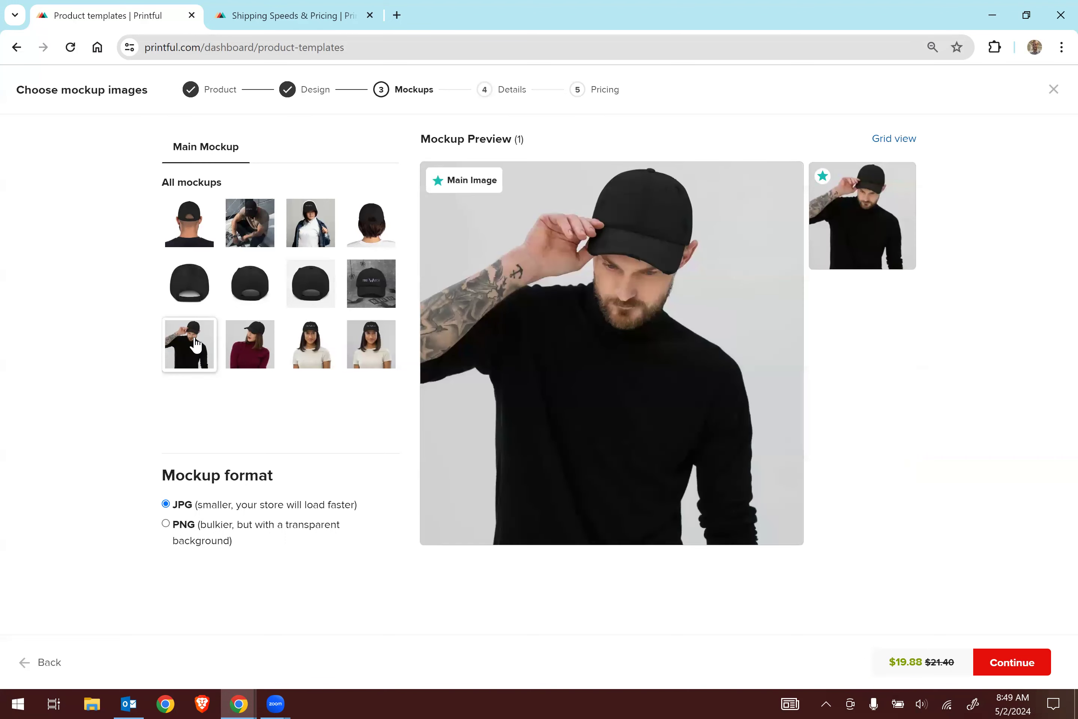
{"action": "left_click", "coordinate": [249, 345]}
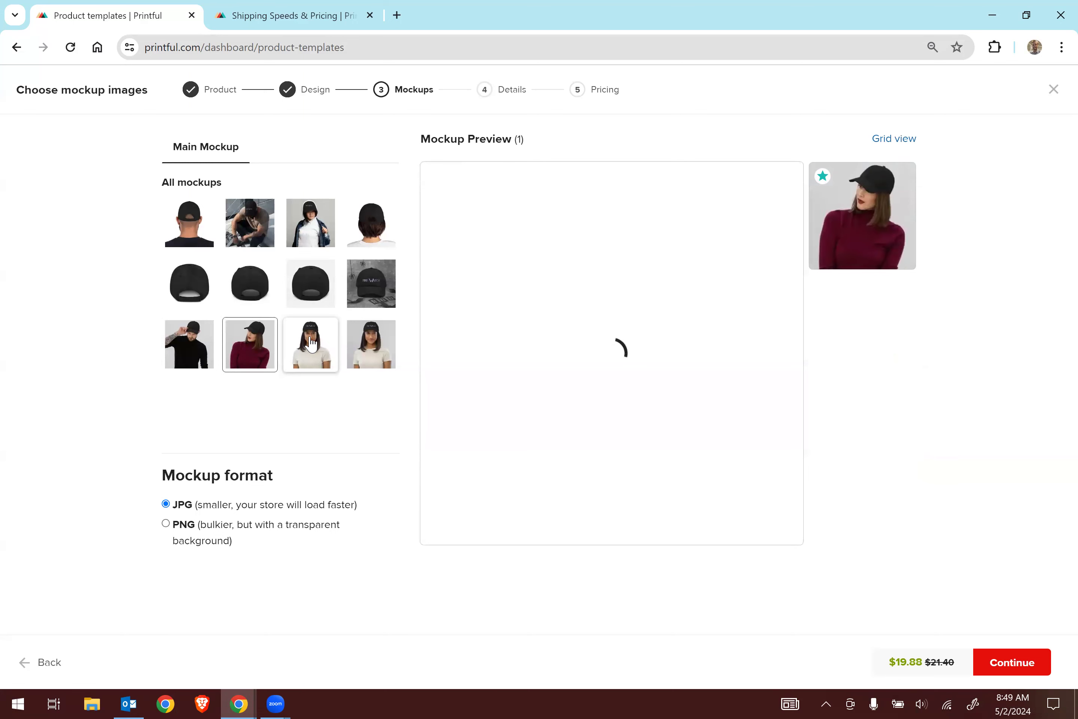
{"action": "left_click", "coordinate": [310, 341]}
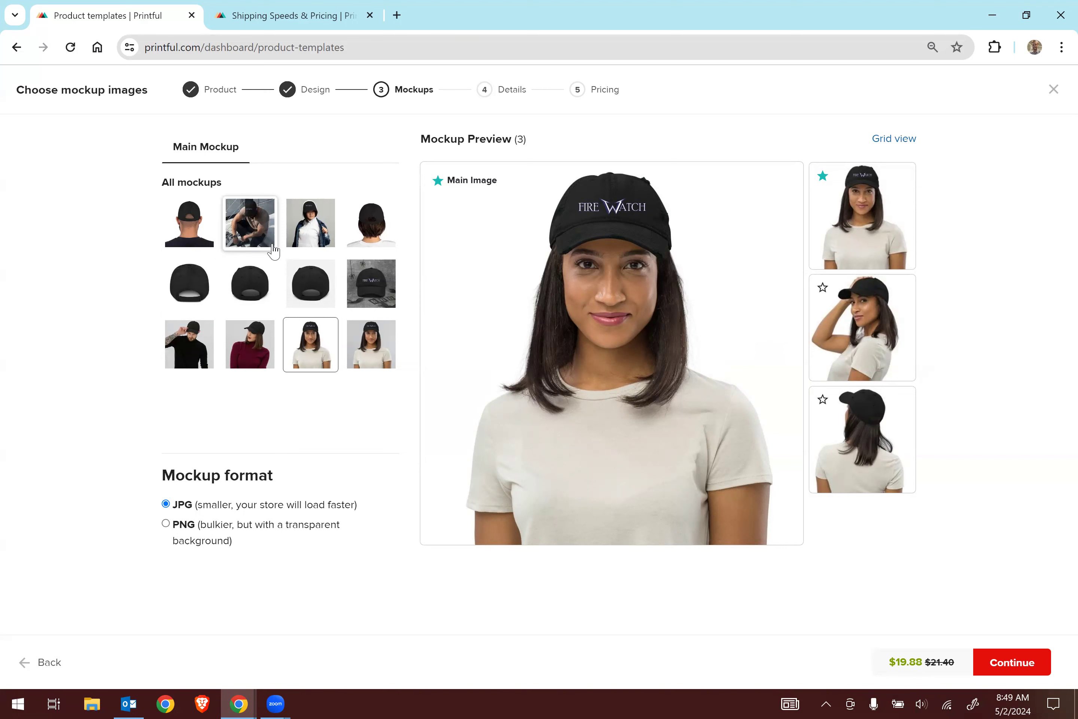
{"action": "left_click", "coordinate": [199, 230]}
{"action": "left_click", "coordinate": [226, 224]}
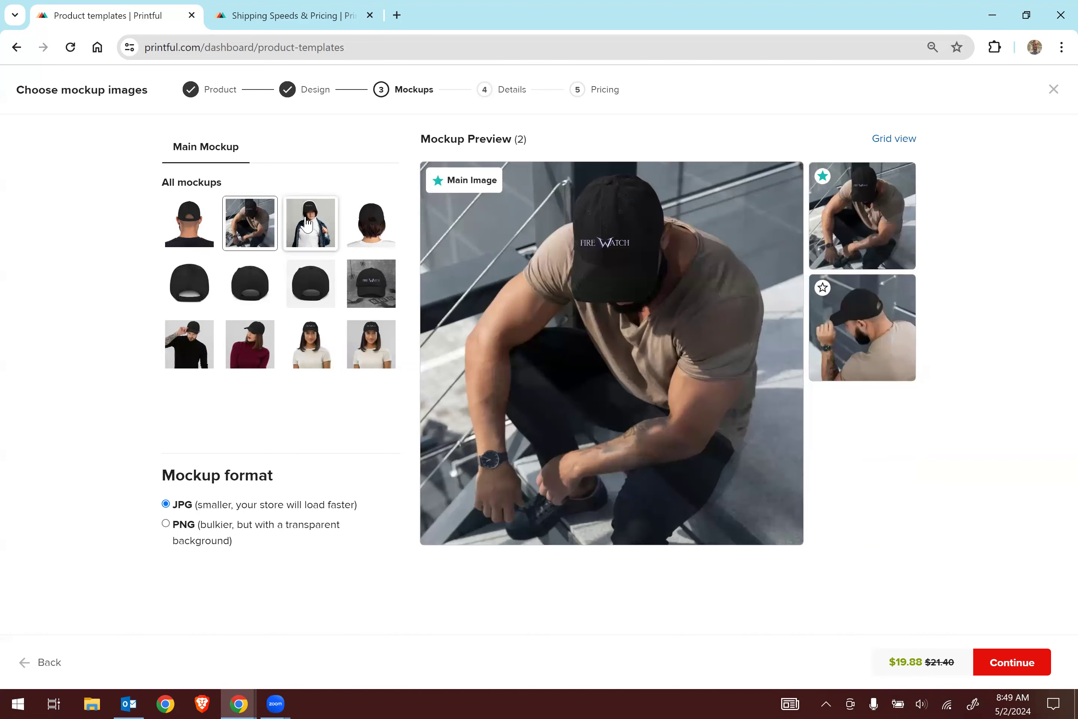
{"action": "left_click", "coordinate": [306, 224]}
{"action": "left_click", "coordinate": [234, 278]}
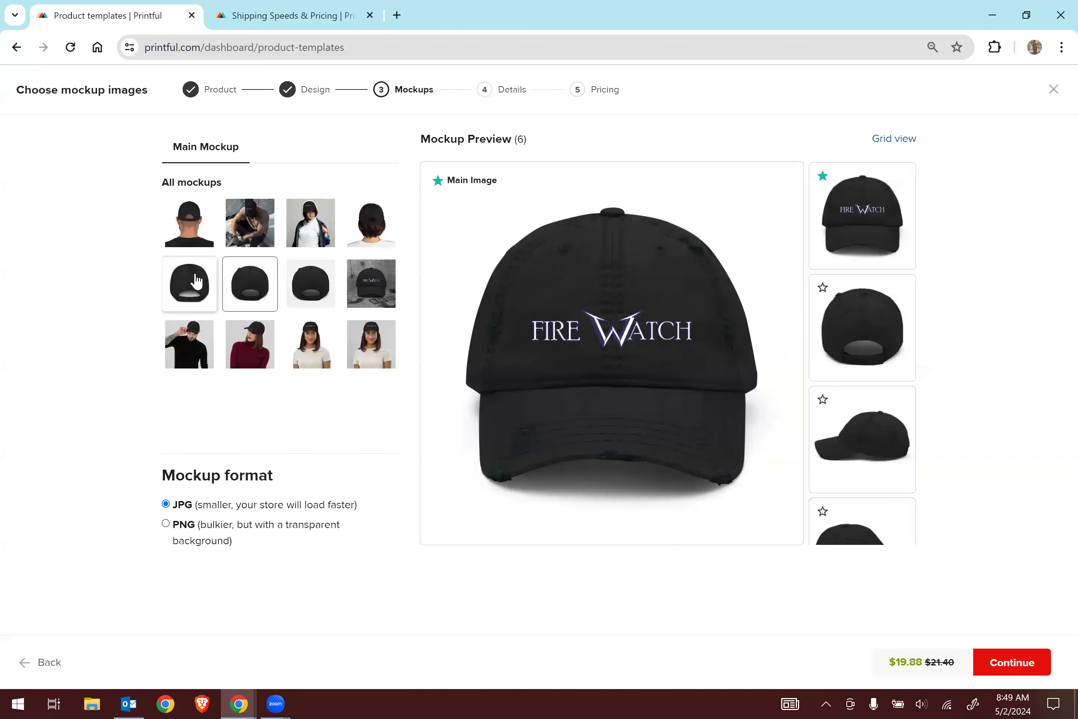
- Choose the first hat-only mockup set without a model and continue to the product details
{"action": "left_click", "coordinate": [196, 280]}
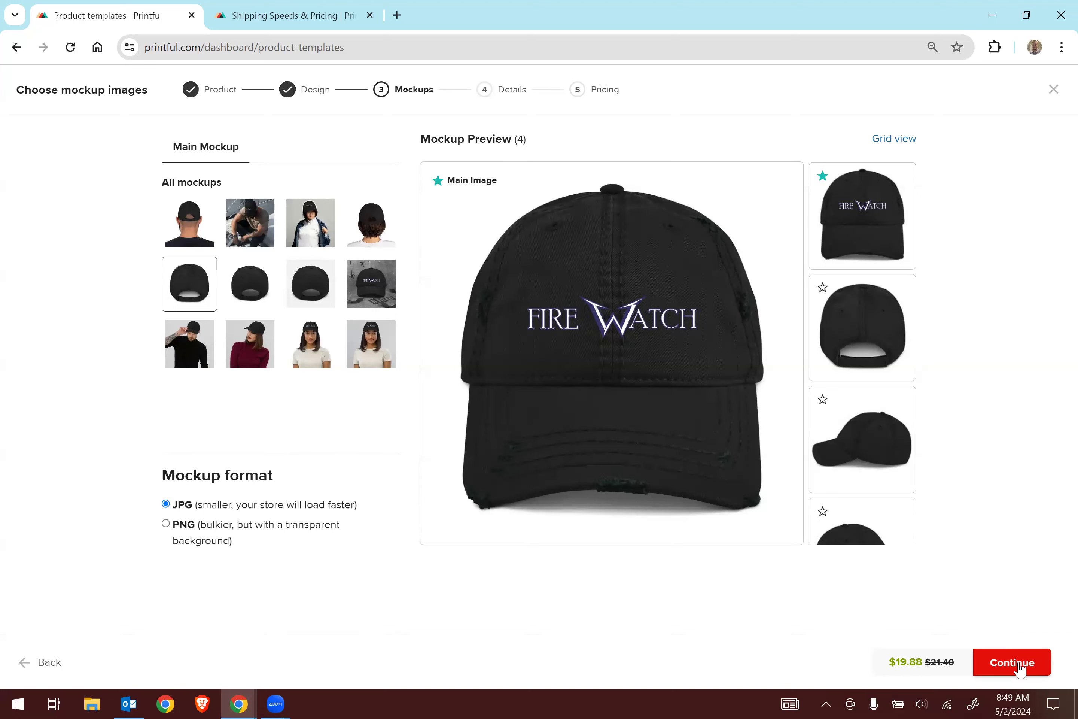
{"action": "mouse_move", "coordinate": [899, 665]}
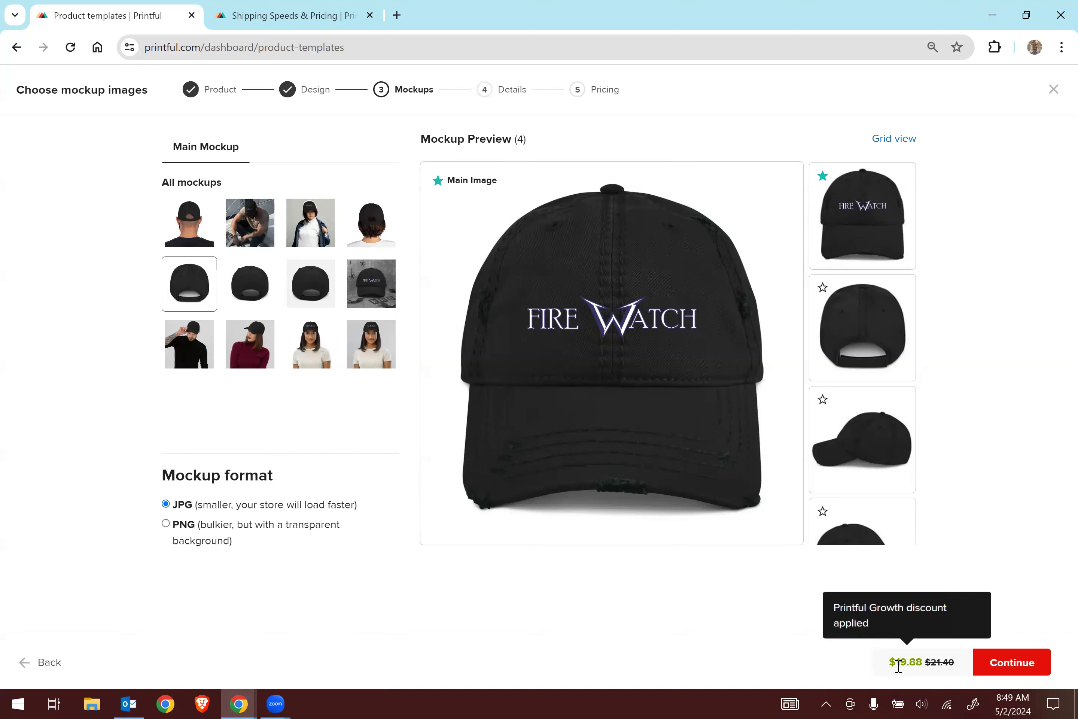
{"action": "left_click", "coordinate": [1015, 668]}
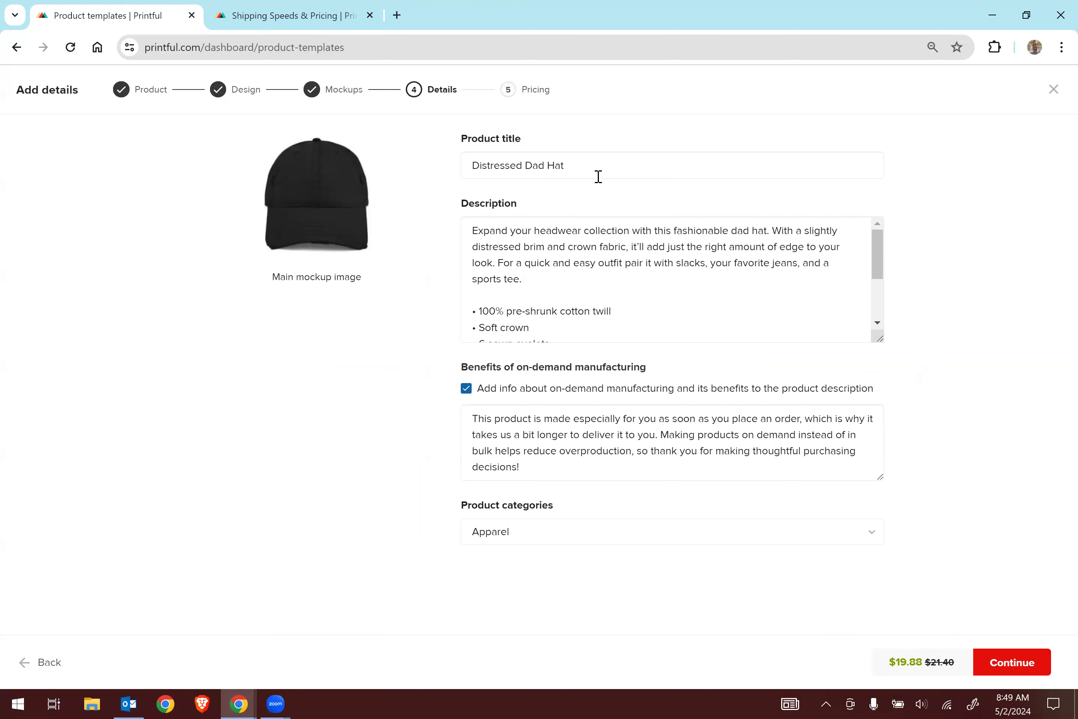
- Delete the line "Blank product sourced from China" from the end of the product description
{"action": "scroll", "coordinate": [662, 270], "scroll_direction": "down", "scroll_amount": 1}
{"action": "scroll", "coordinate": [662, 270], "scroll_direction": "down", "scroll_amount": 2}
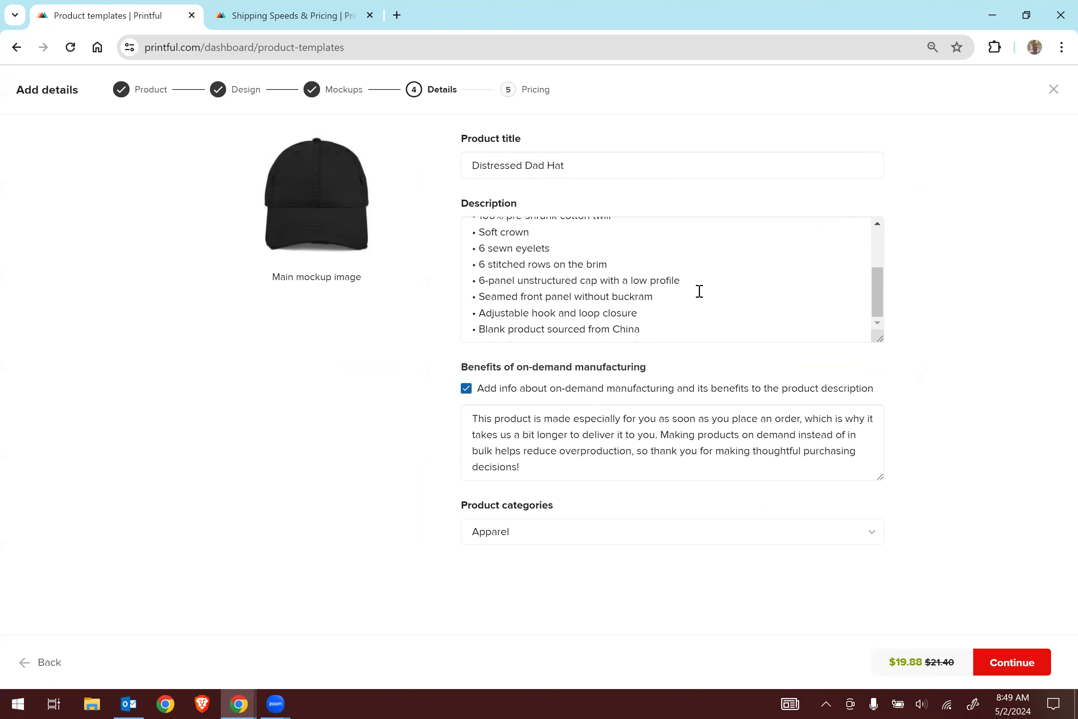
{"action": "left_click", "coordinate": [647, 329]}
{"action": "triple_click", "coordinate": [646, 329]}
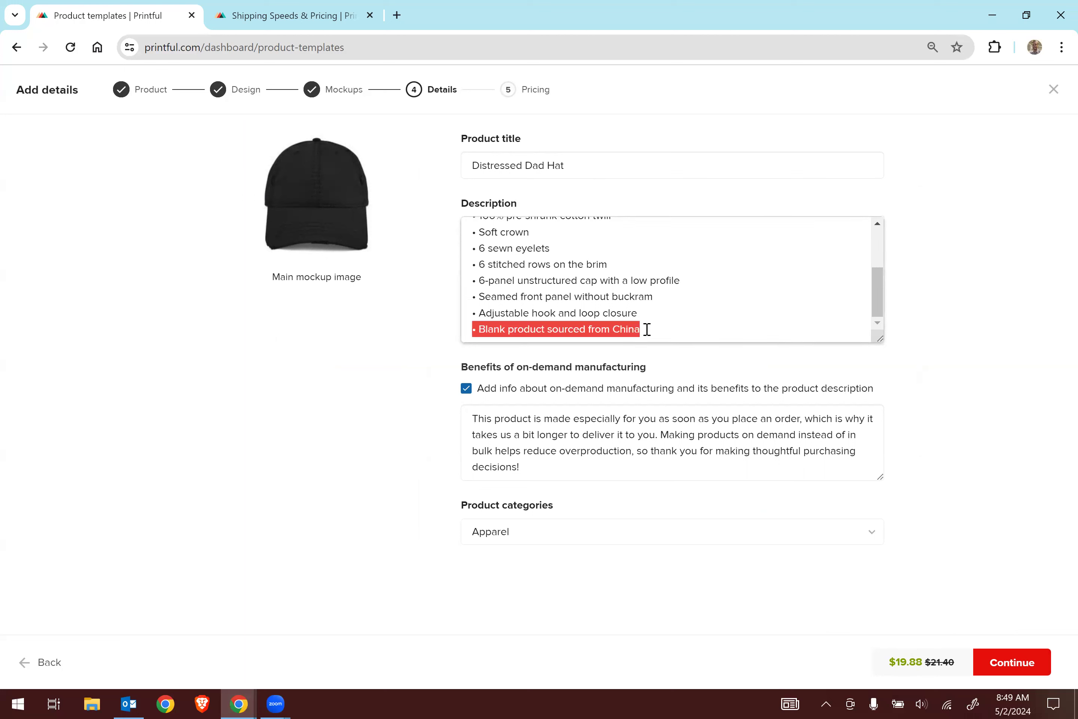
{"action": "key", "text": "BackSpace"}
{"action": "key", "text": "BackSpace"}
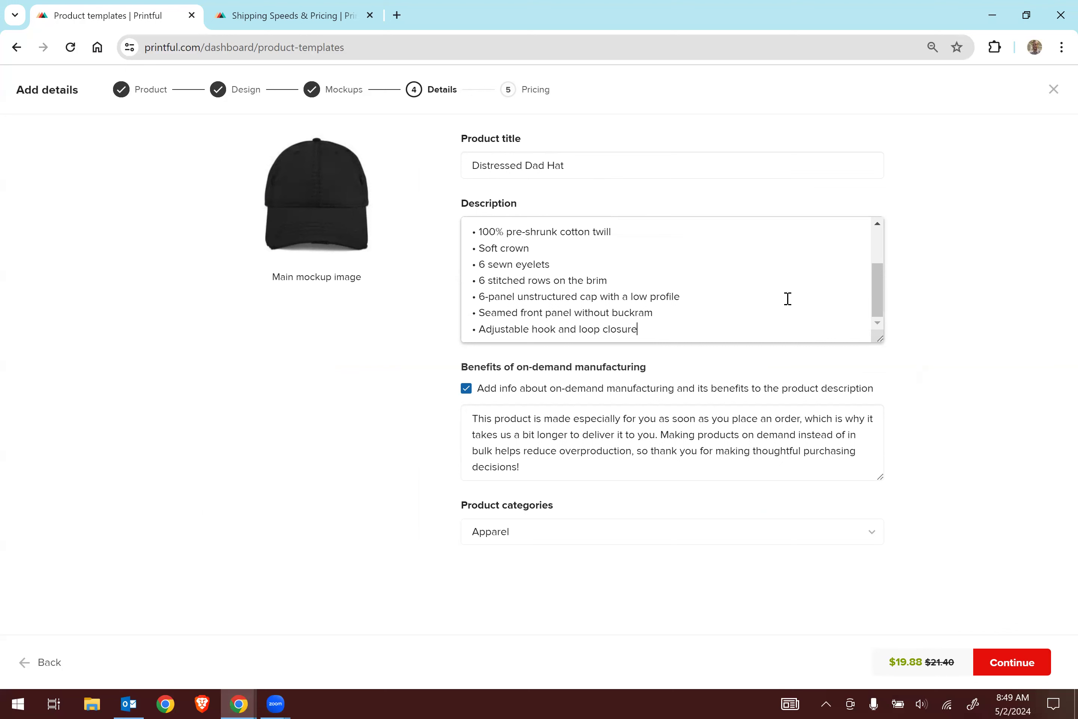
- Keep Apparel as the product category and continue to pricing
{"action": "left_click", "coordinate": [620, 537]}
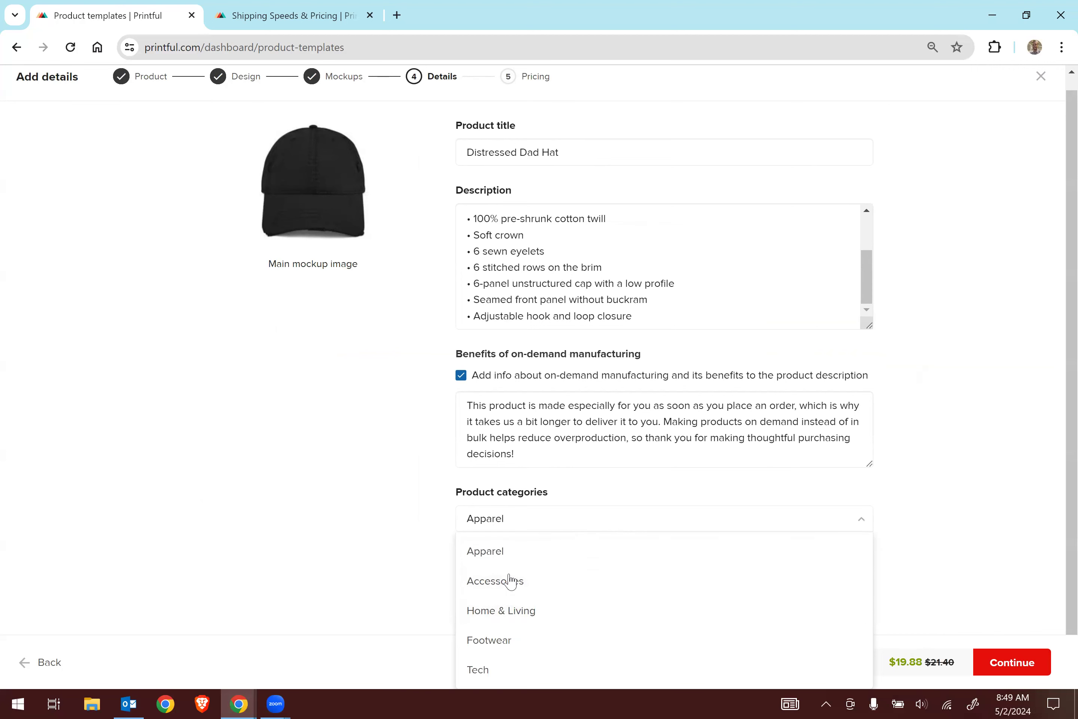
{"action": "left_click", "coordinate": [518, 521]}
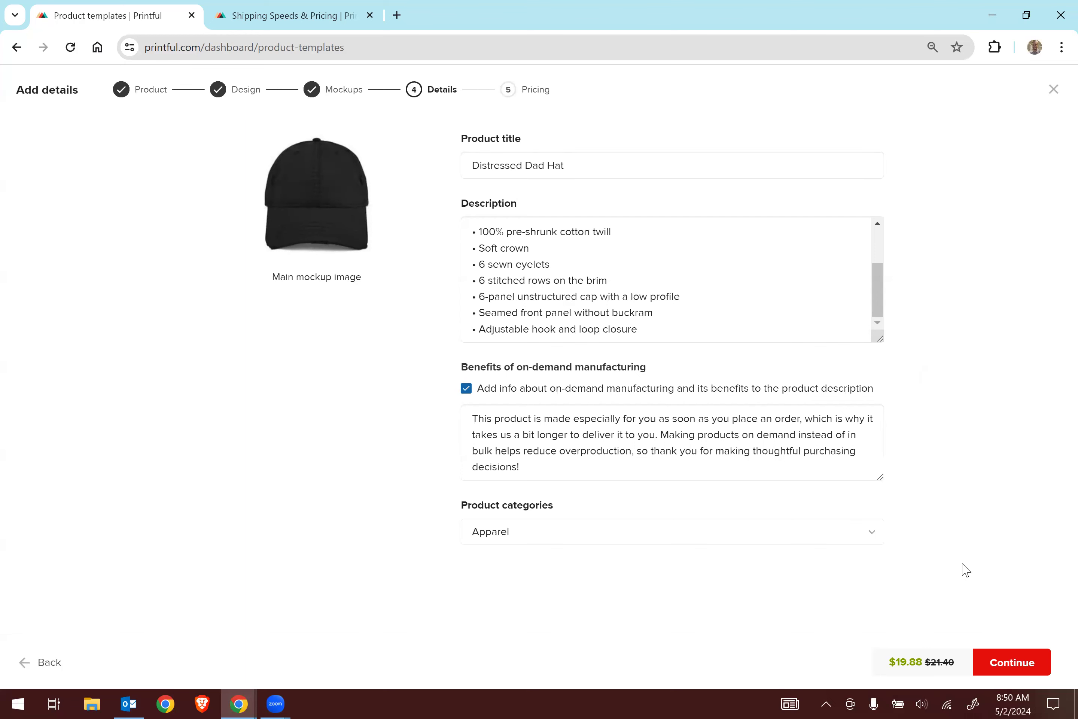
{"action": "left_click", "coordinate": [1012, 663]}
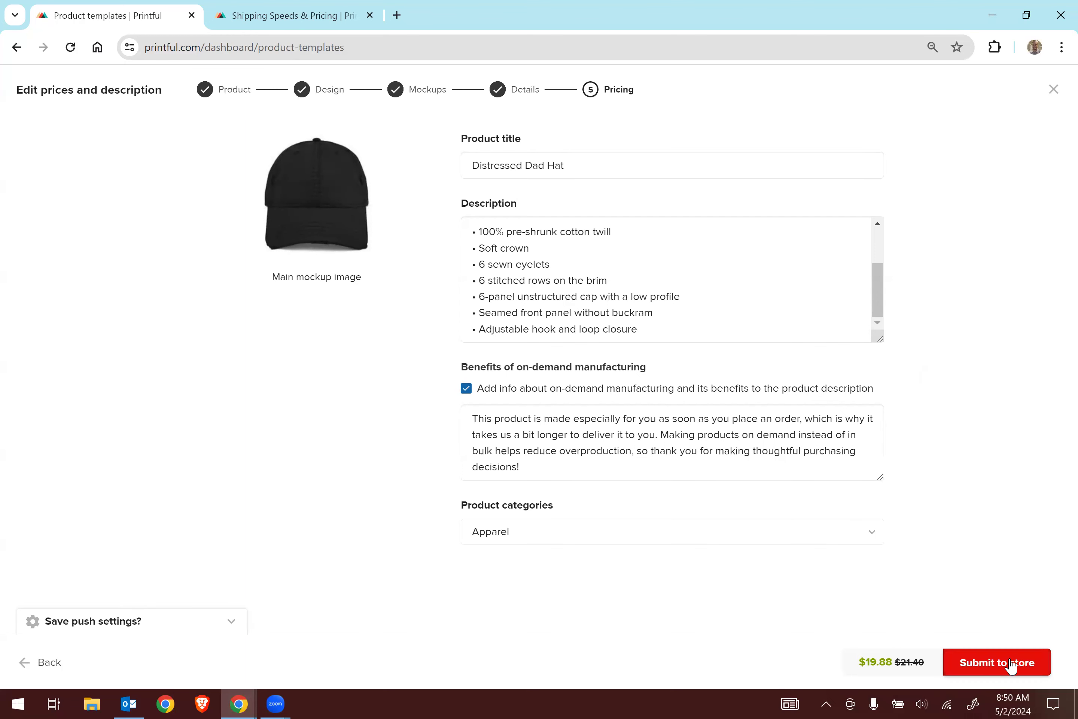
- Set the hat's retail price to $25 for all variants using the Set retail price to option
{"action": "scroll", "coordinate": [943, 383], "scroll_direction": "down", "scroll_amount": 3}
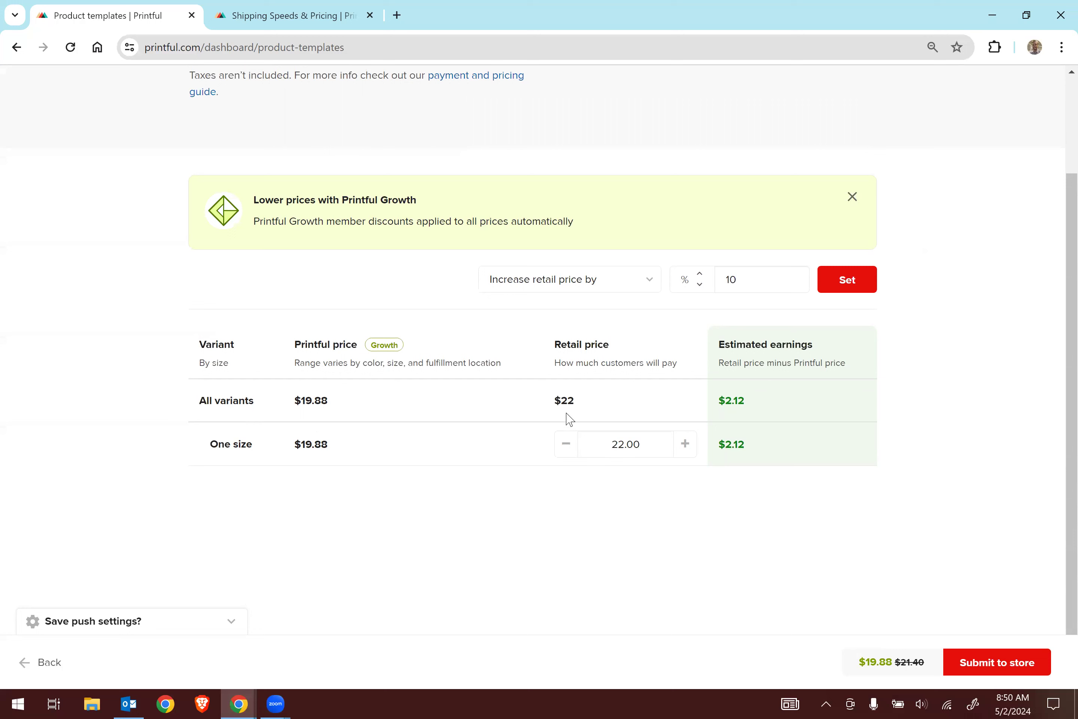
{"action": "left_click", "coordinate": [619, 283]}
{"action": "left_click", "coordinate": [536, 319]}
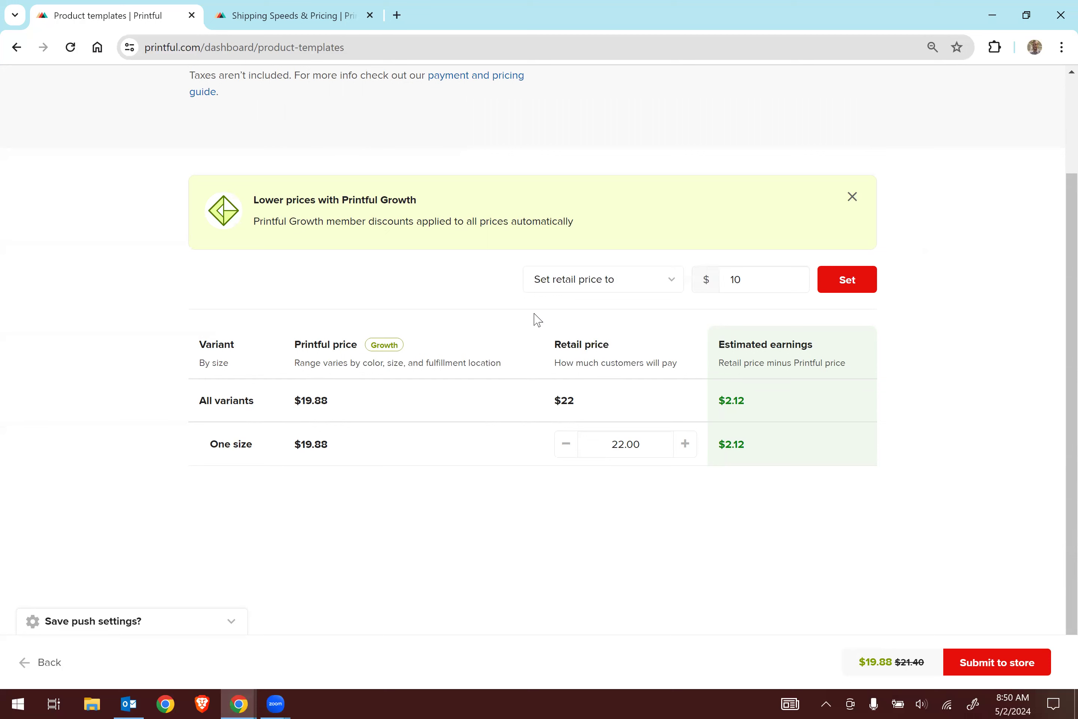
{"action": "left_click", "coordinate": [622, 281]}
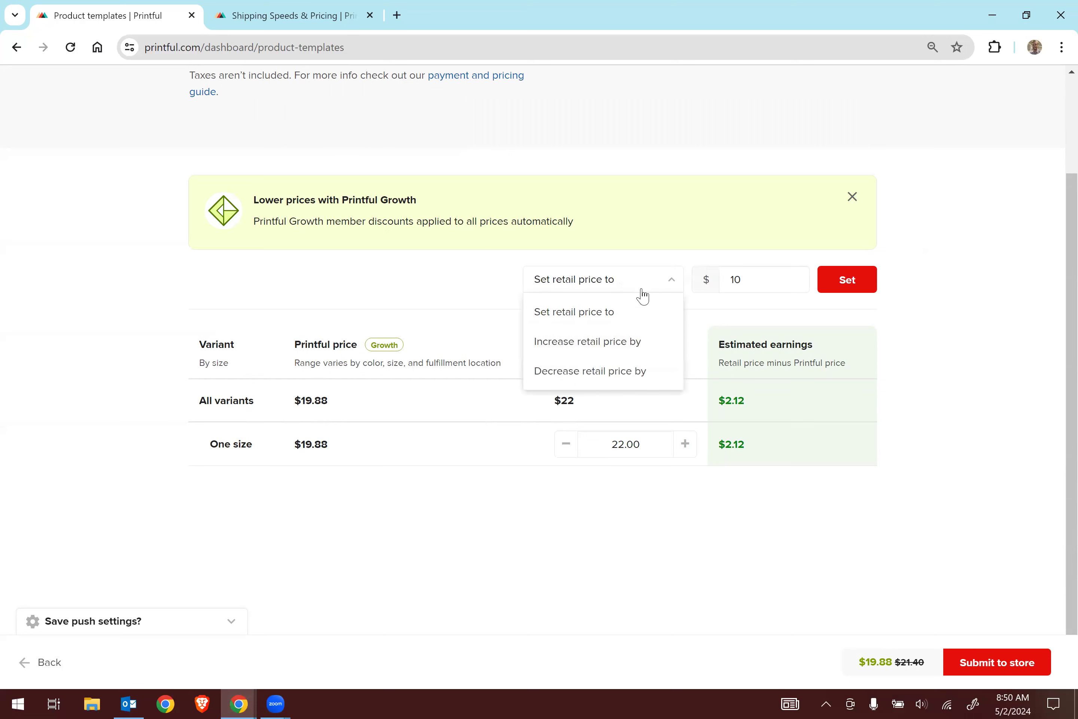
{"action": "left_click", "coordinate": [682, 290]}
{"action": "double_click", "coordinate": [733, 281]}
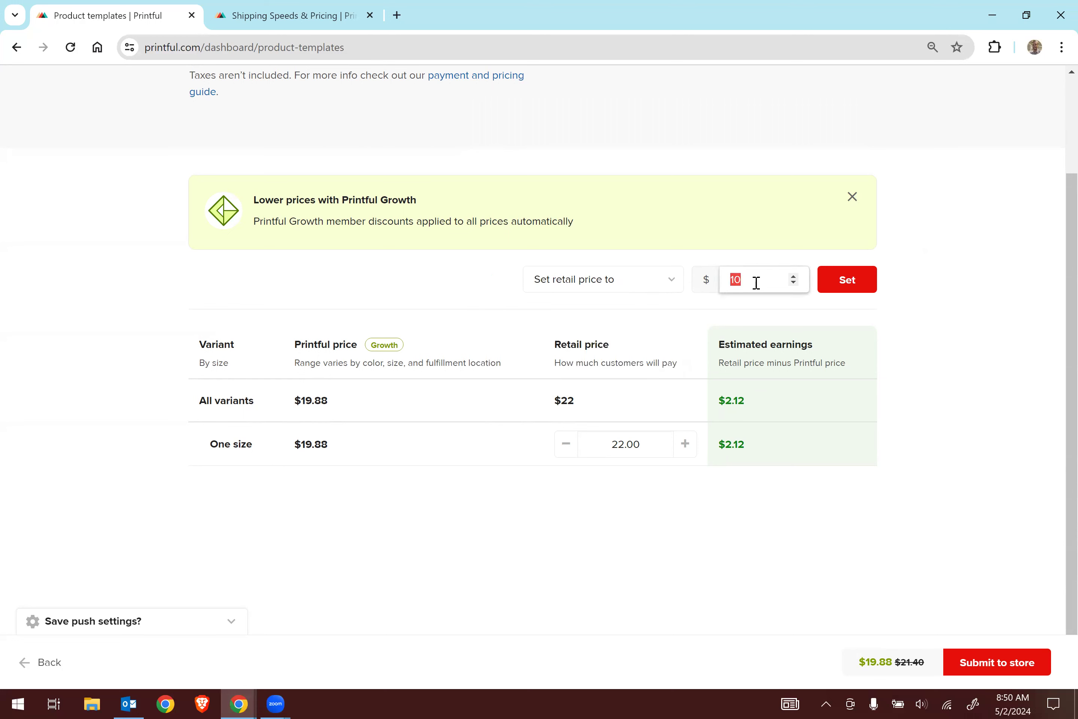
{"action": "type", "text": "25"}
{"action": "left_click", "coordinate": [835, 284]}
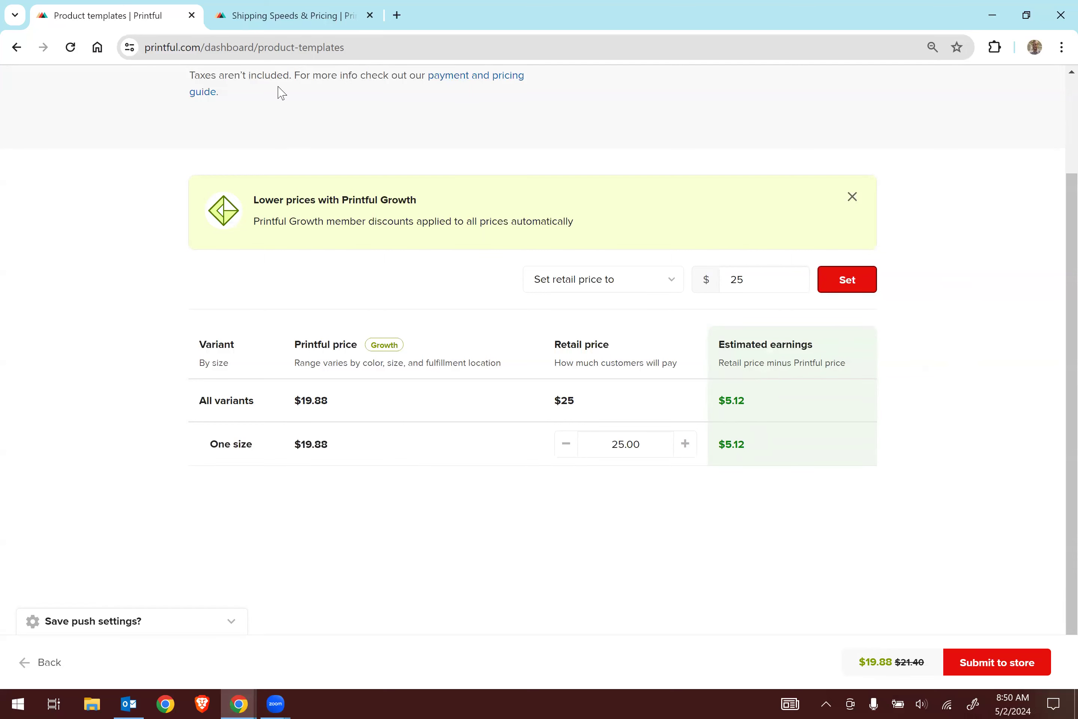
- Look up the United States shipping rates for Embroidered hats, beanies, and visors on the open Shipping Speeds & Pricing page
{"action": "left_click", "coordinate": [280, 23]}
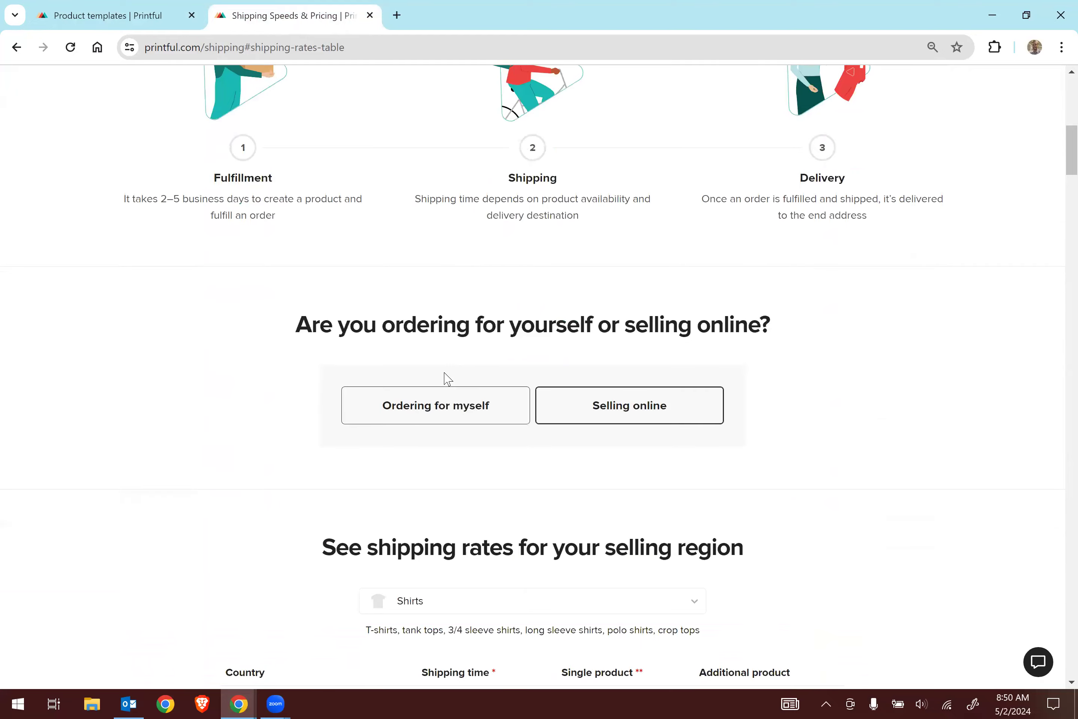
{"action": "scroll", "coordinate": [445, 375], "scroll_direction": "down", "scroll_amount": 2}
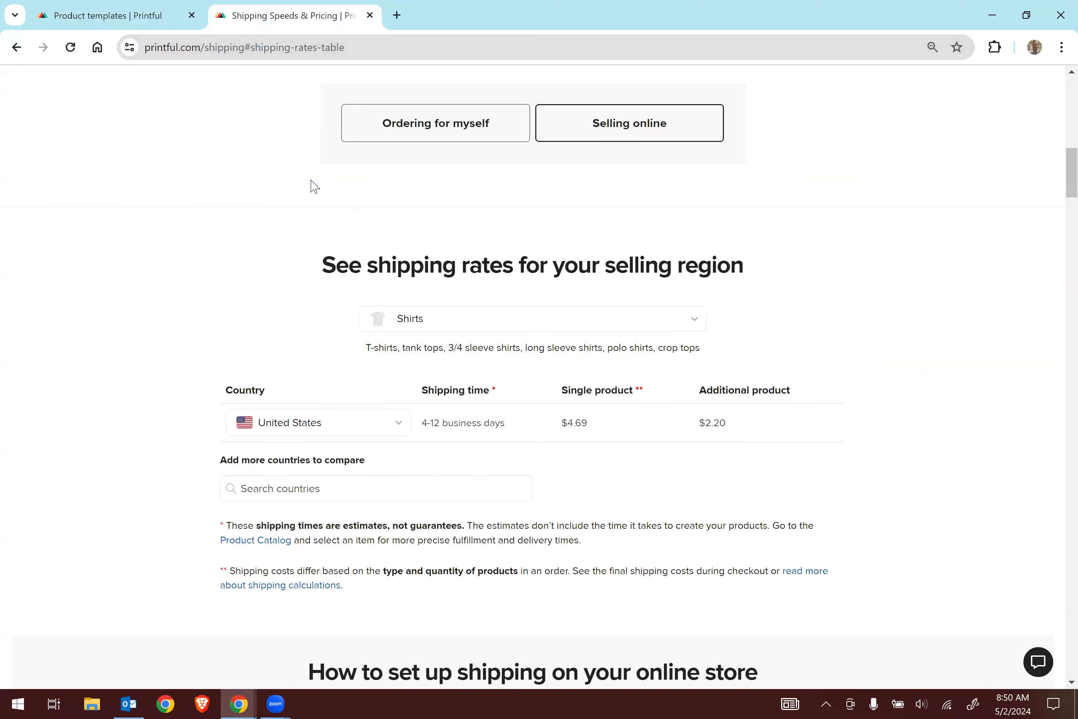
{"action": "scroll", "coordinate": [561, 325], "scroll_direction": "up", "scroll_amount": 12}
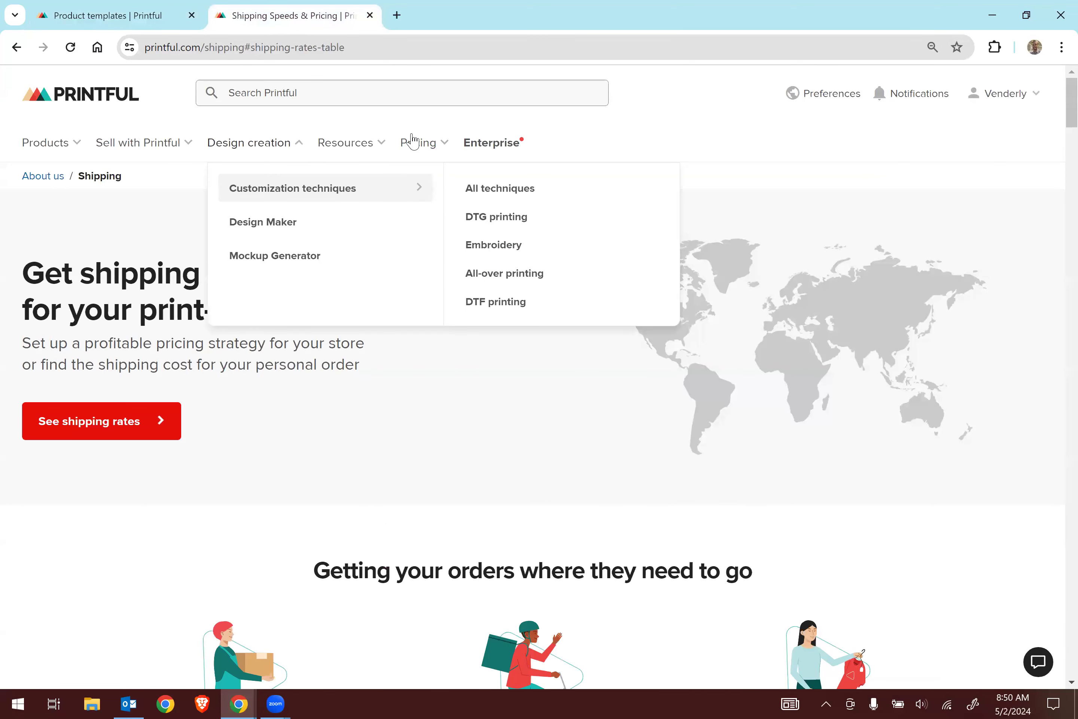
{"action": "mouse_move", "coordinate": [429, 145]}
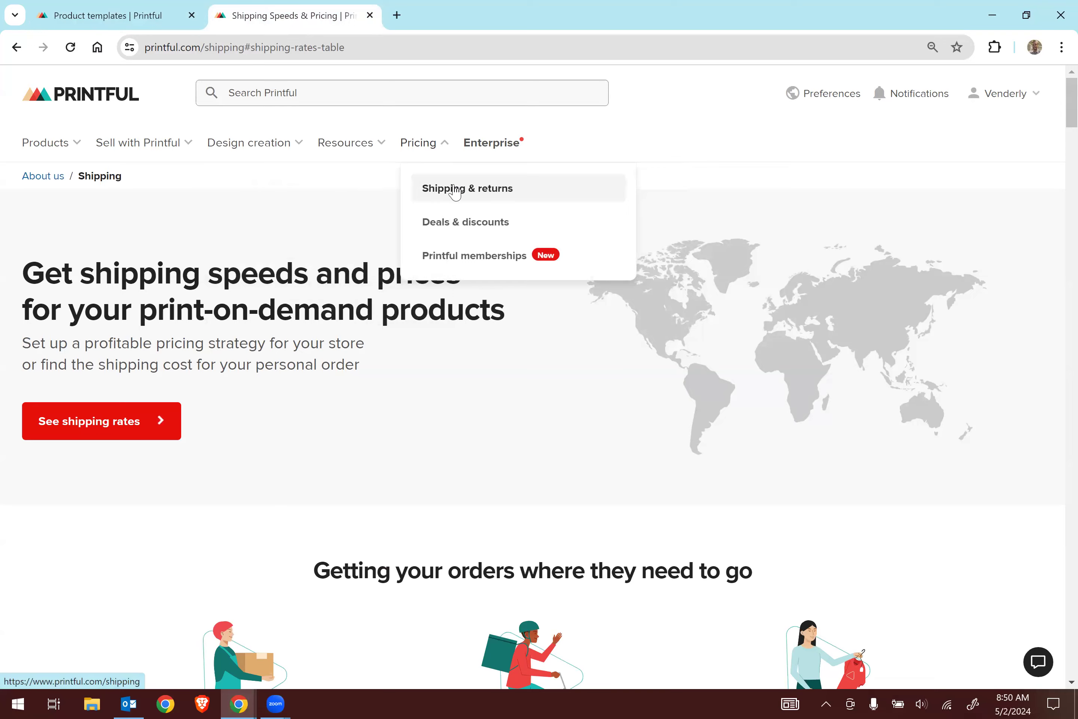
{"action": "scroll", "coordinate": [491, 433], "scroll_direction": "down", "scroll_amount": 10}
{"action": "scroll", "coordinate": [492, 427], "scroll_direction": "down", "scroll_amount": 5}
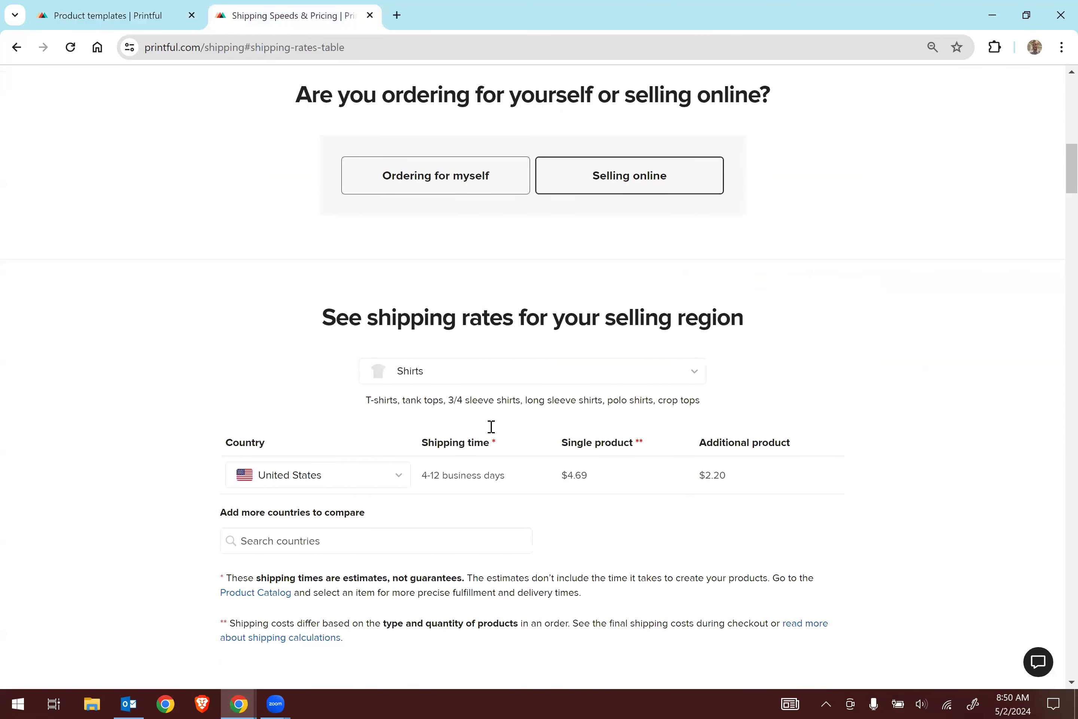
{"action": "scroll", "coordinate": [491, 426], "scroll_direction": "down", "scroll_amount": 4}
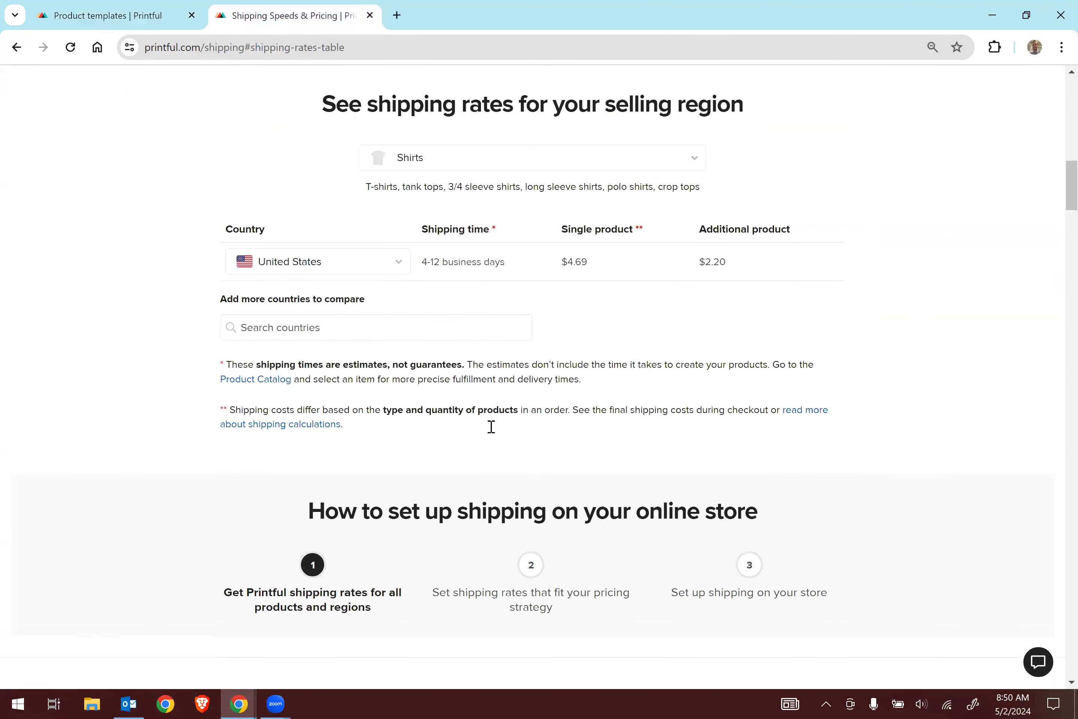
{"action": "left_click", "coordinate": [536, 155]}
{"action": "type", "text": "hat"}
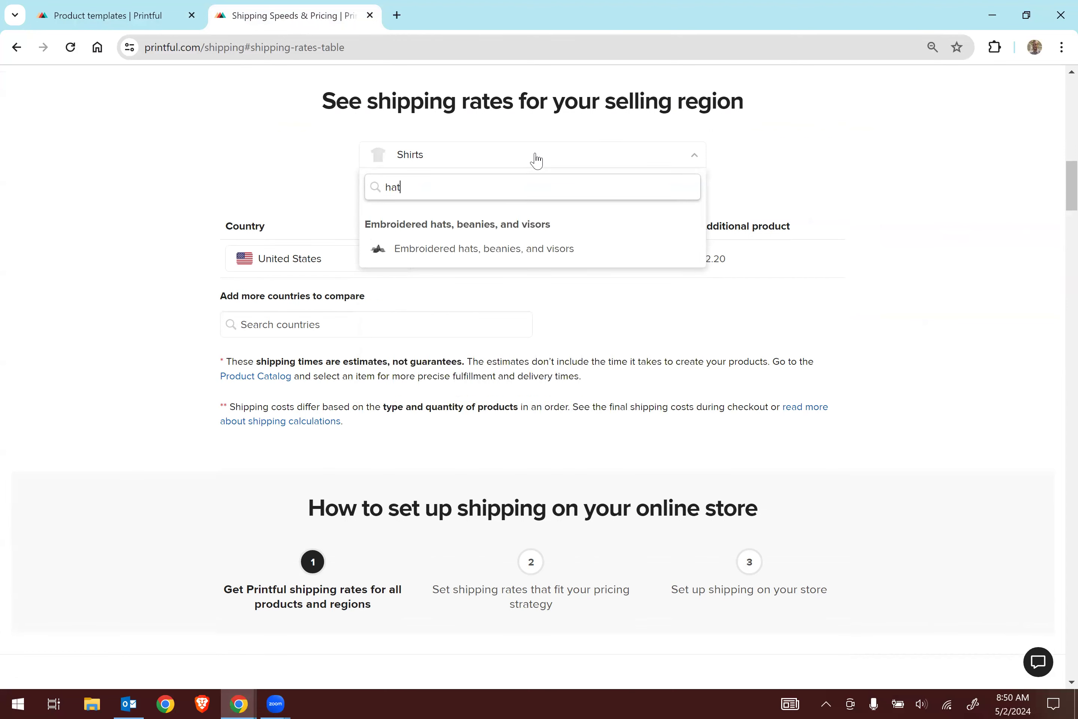
{"action": "left_click", "coordinate": [464, 251]}
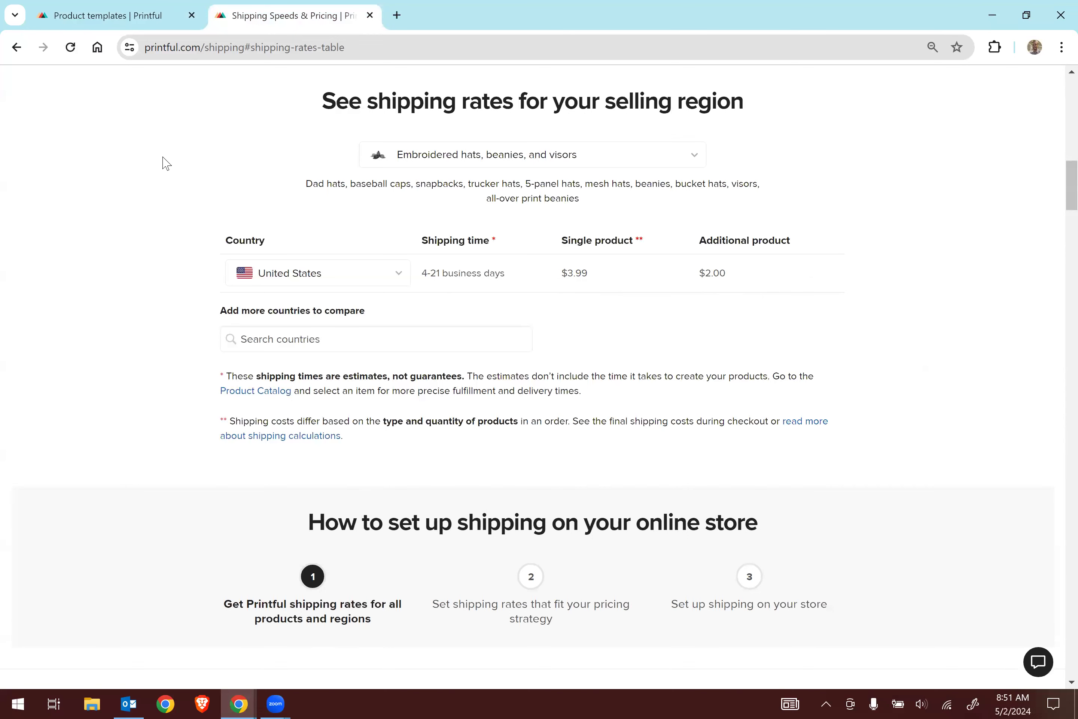
- Compare the hat's estimated earnings with its single-product shipping rate and raise the One size retail price to $27.00
{"action": "left_click", "coordinate": [111, 14]}
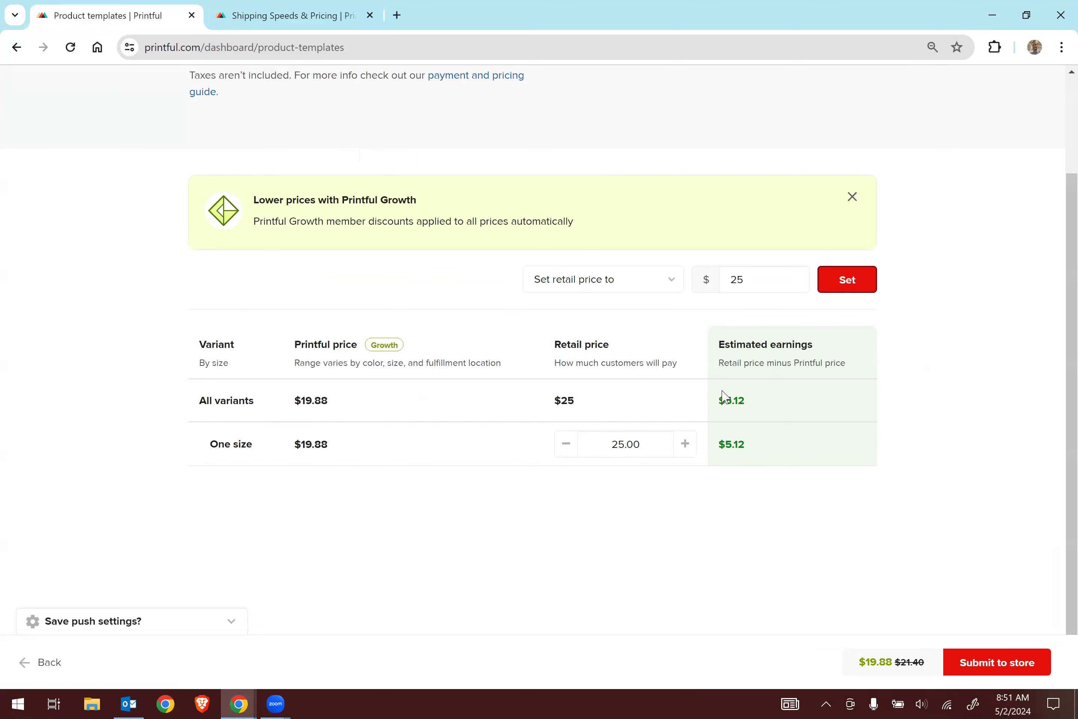
{"action": "left_click", "coordinate": [296, 18]}
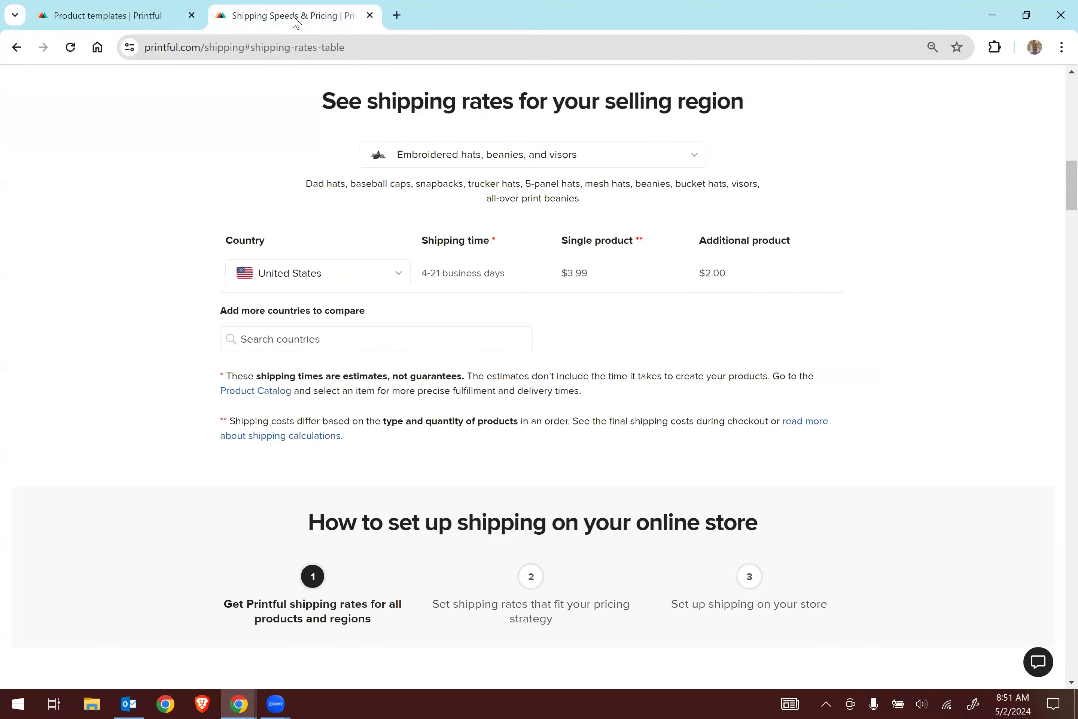
{"action": "left_click", "coordinate": [138, 18]}
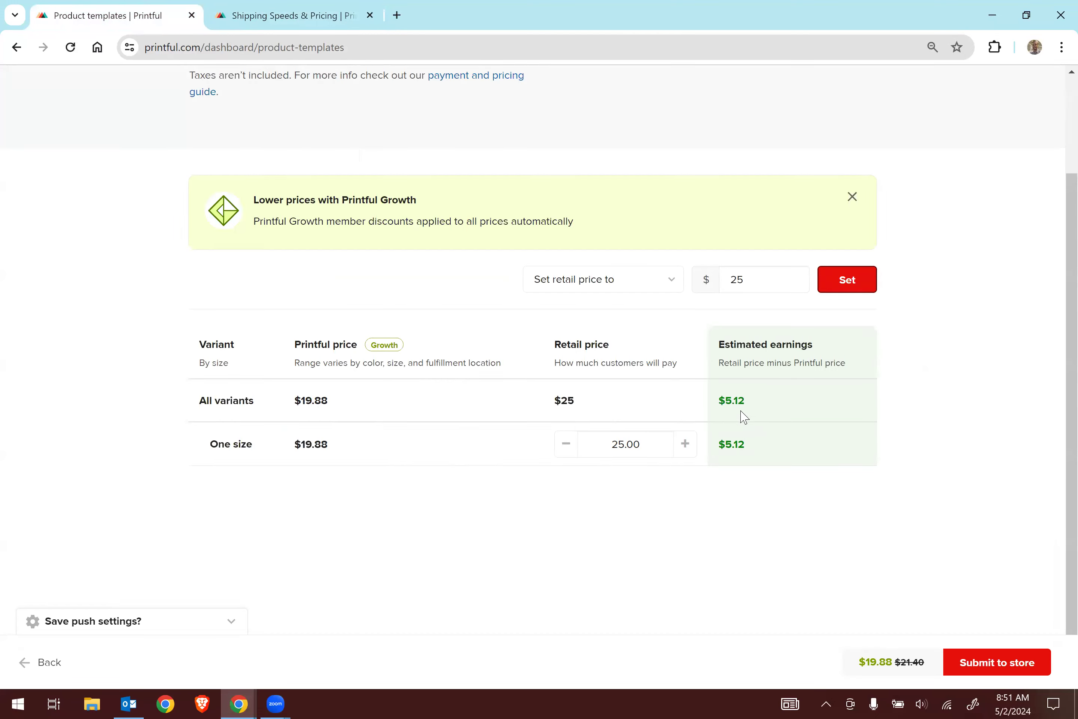
{"action": "left_click", "coordinate": [685, 445]}
{"action": "left_click", "coordinate": [685, 446]}
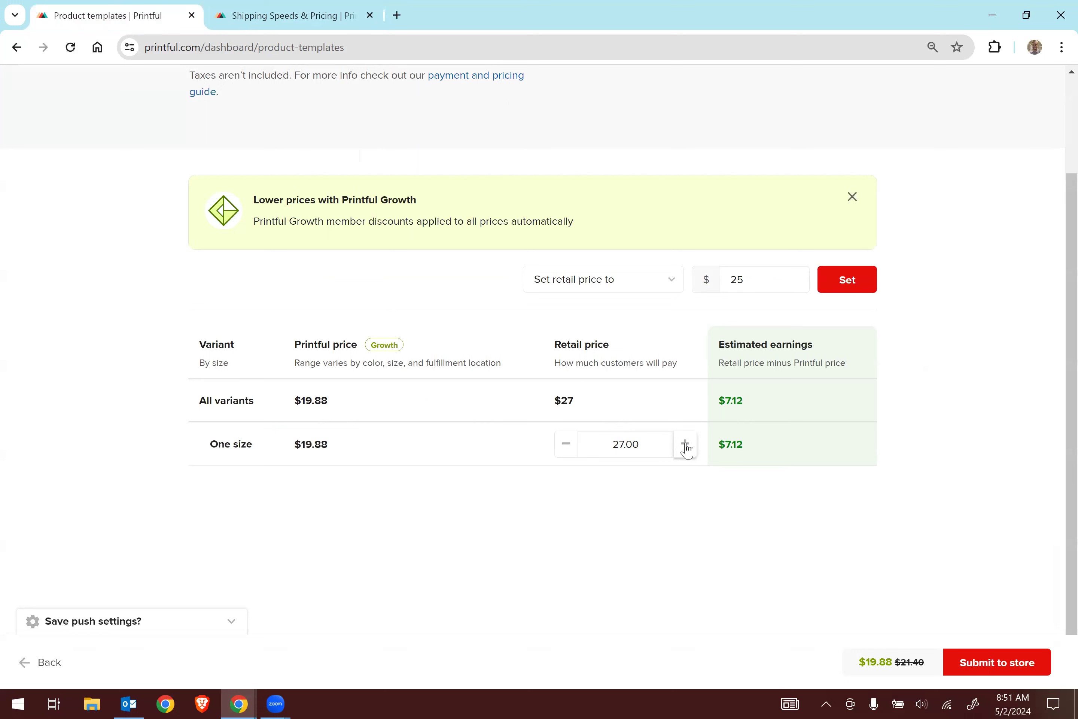